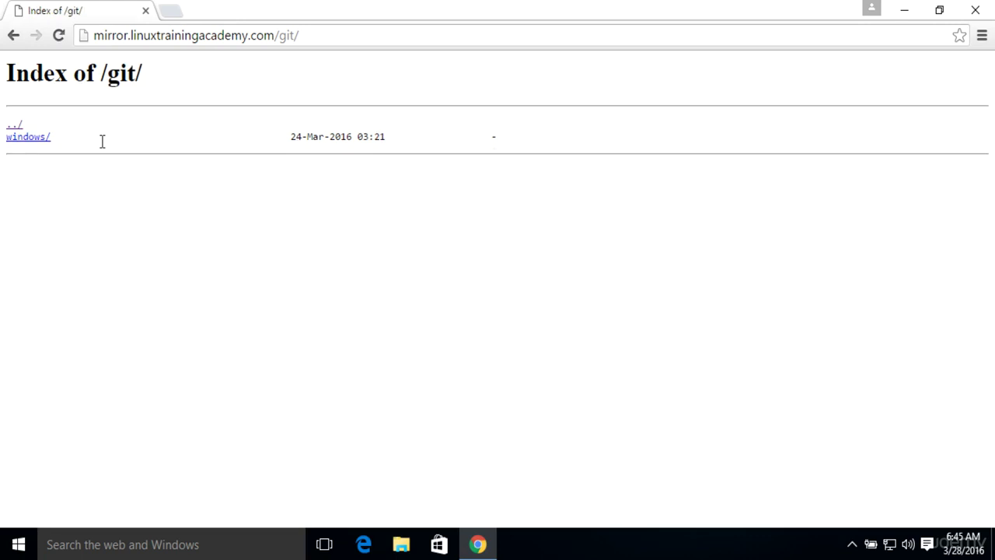
Step: Download Git-2.7.4-64-bit.exe from the mirror's windows folder and launch the installer, allowing it to make changes to the PC
{"action": "left_click", "coordinate": [41, 137]}
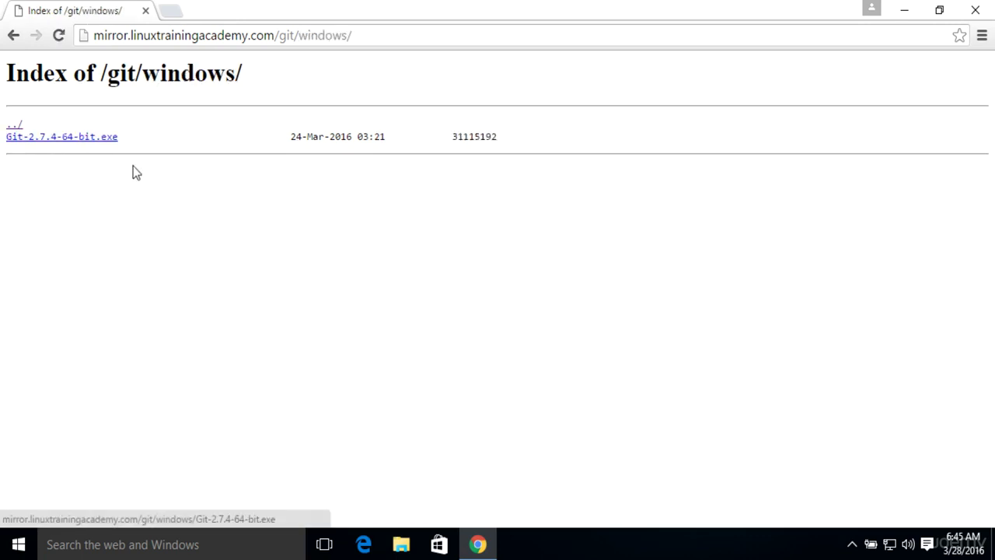
{"action": "left_click", "coordinate": [92, 139]}
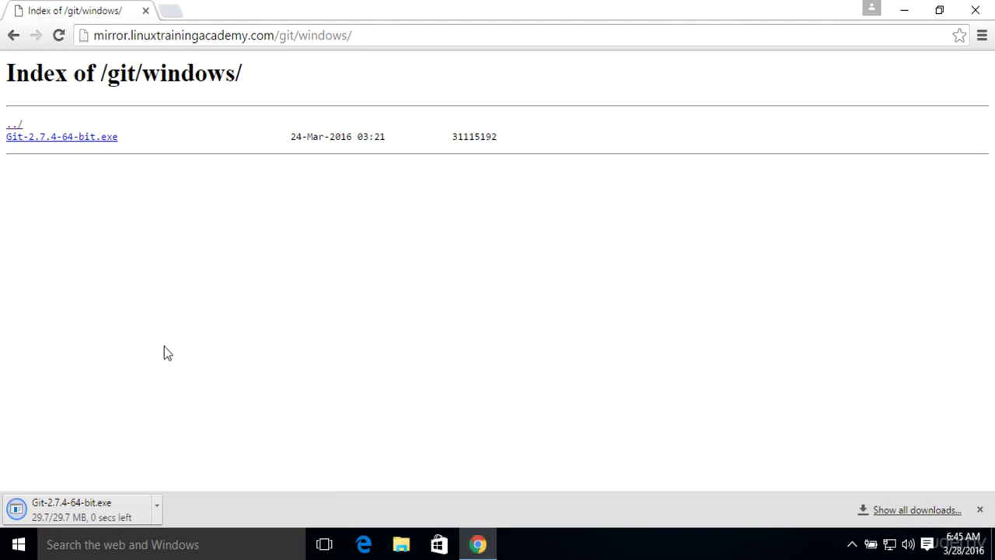
{"action": "left_click", "coordinate": [116, 501]}
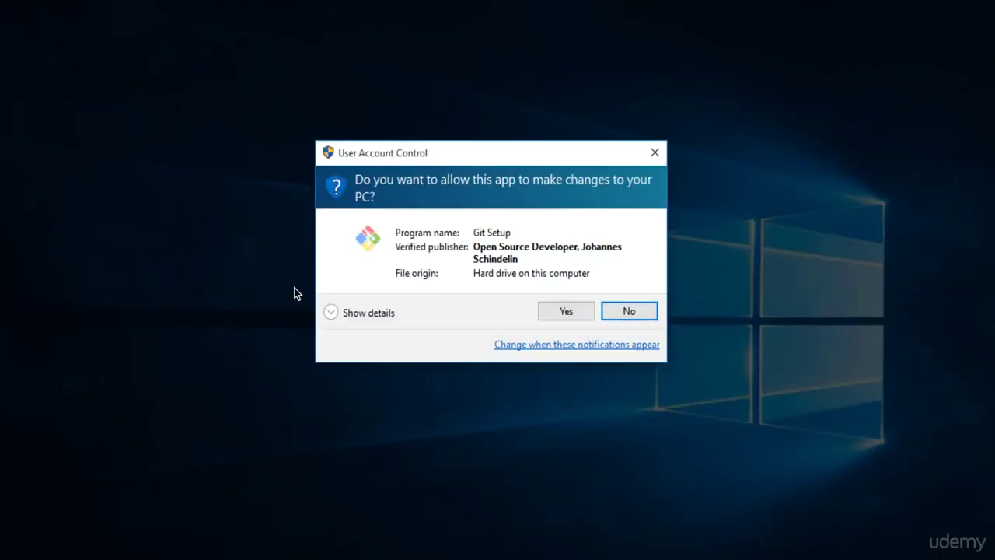
{"action": "left_click", "coordinate": [565, 312]}
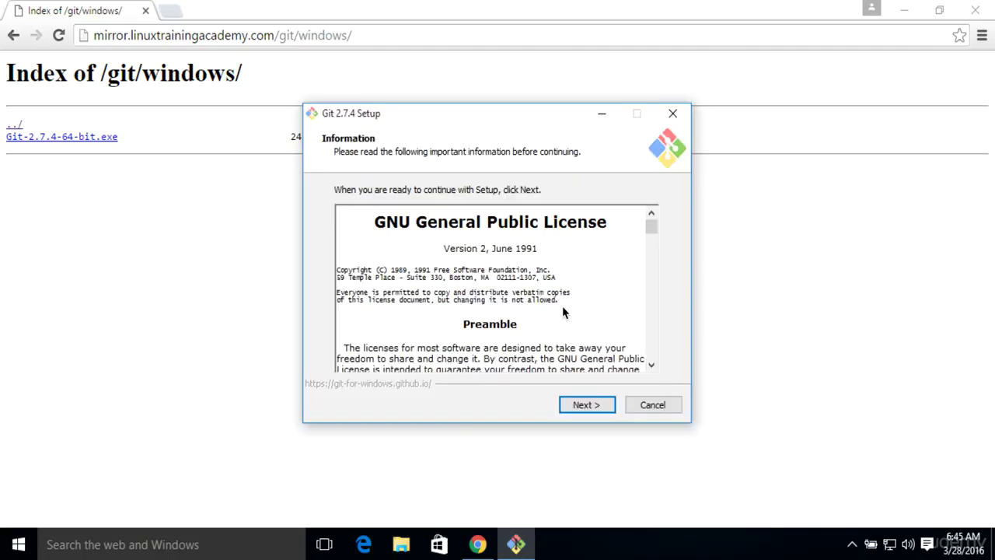
Step: Proceed past the Git license, keeping the default install location C:\Program Files\Git, default components and the Git Start Menu folder
{"action": "left_click", "coordinate": [592, 413]}
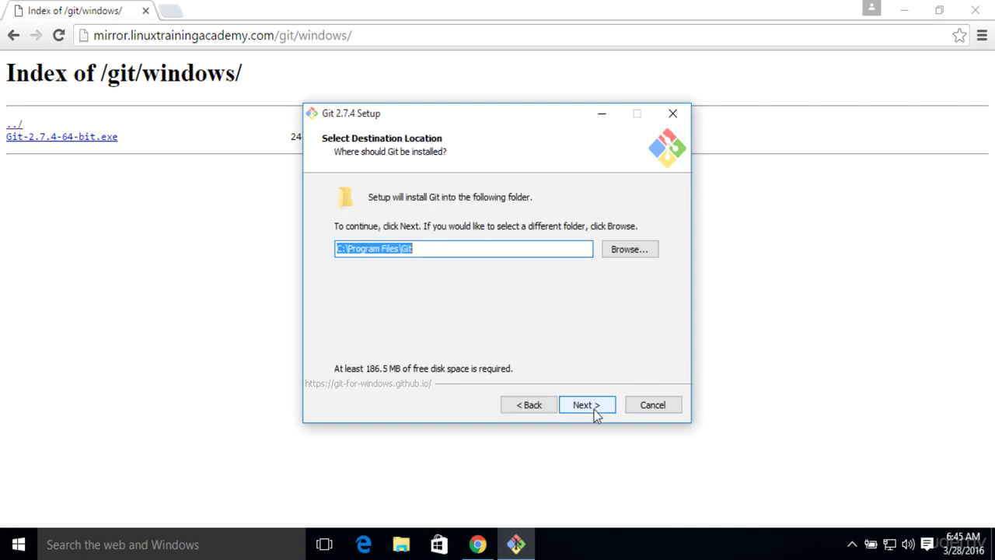
{"action": "left_click", "coordinate": [593, 412]}
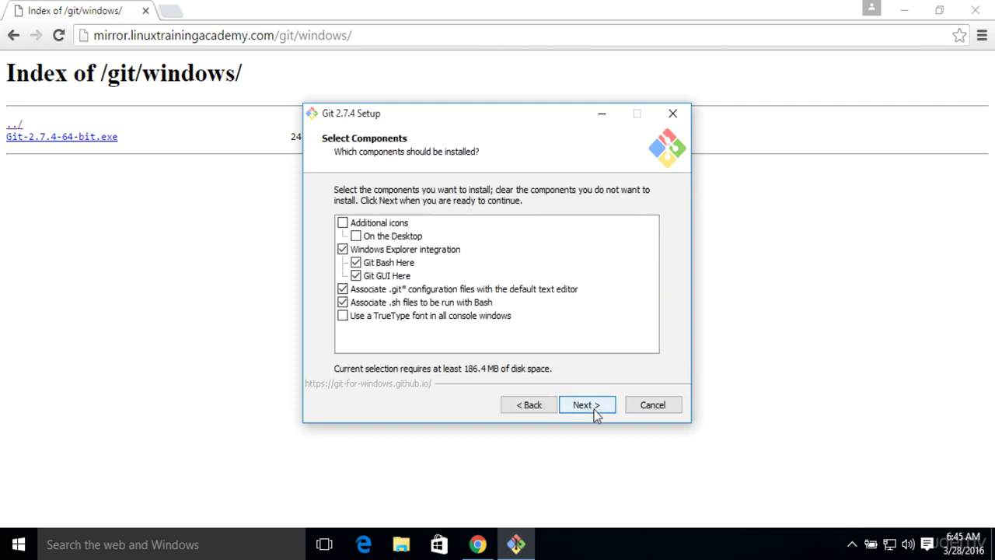
{"action": "left_click", "coordinate": [592, 413]}
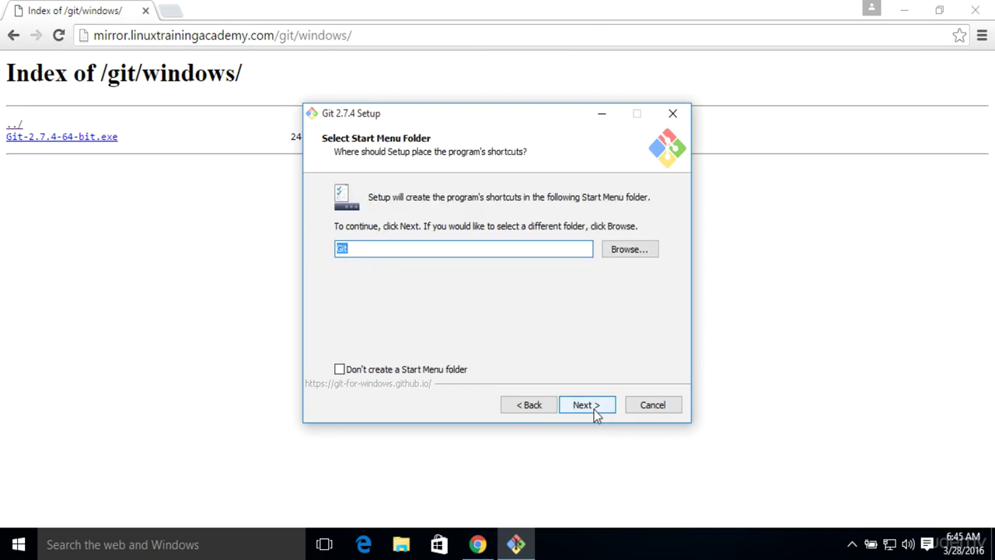
{"action": "left_click", "coordinate": [594, 413]}
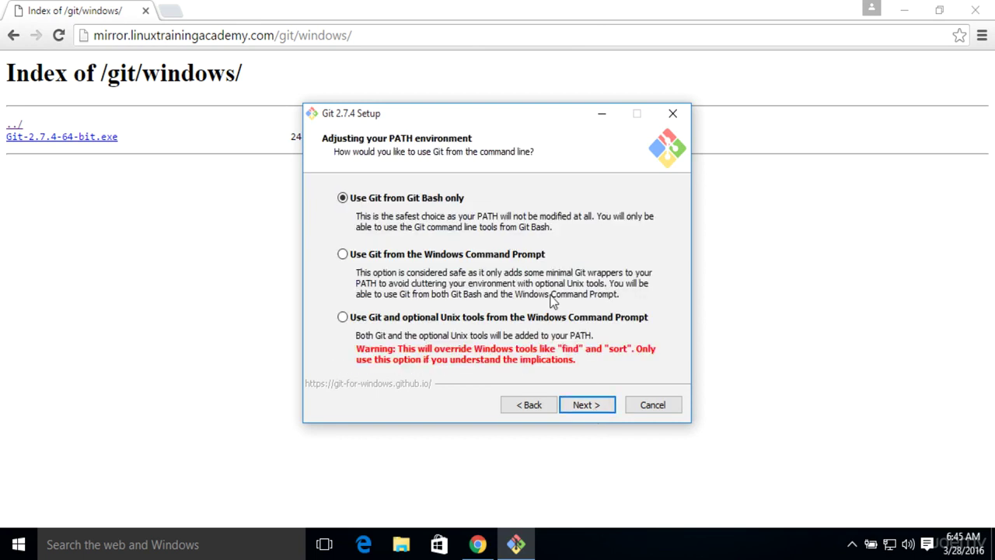
Step: Choose to use Git and optional Unix tools from the Windows Command Prompt, keeping Windows-style checkout with Unix-style commit line endings
{"action": "left_click", "coordinate": [357, 318]}
{"action": "left_click", "coordinate": [595, 409]}
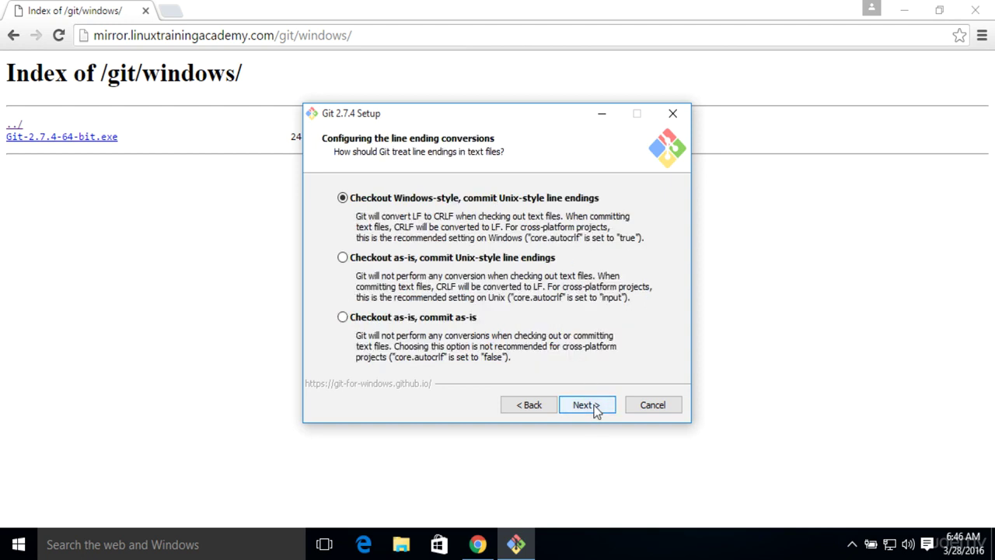
{"action": "left_click", "coordinate": [595, 409]}
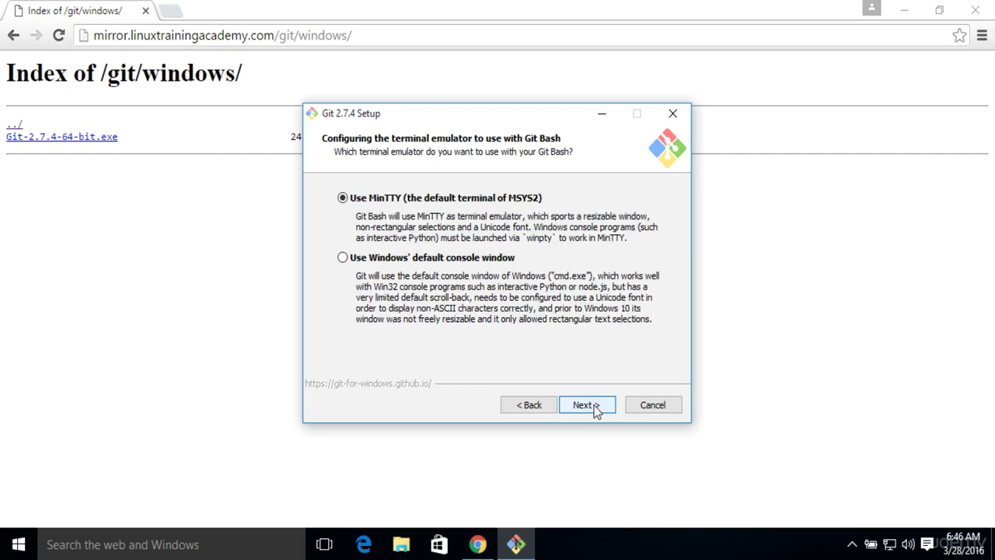
Step: Install Git with the MinTTY terminal and Git Credential Manager enabled, finishing setup without viewing the release notes
{"action": "left_click", "coordinate": [595, 410]}
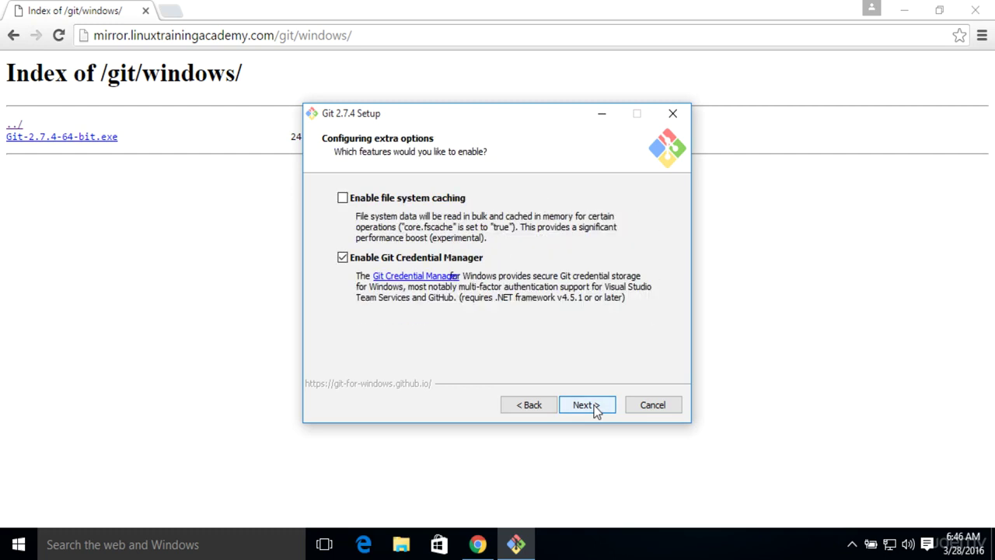
{"action": "left_click", "coordinate": [594, 405]}
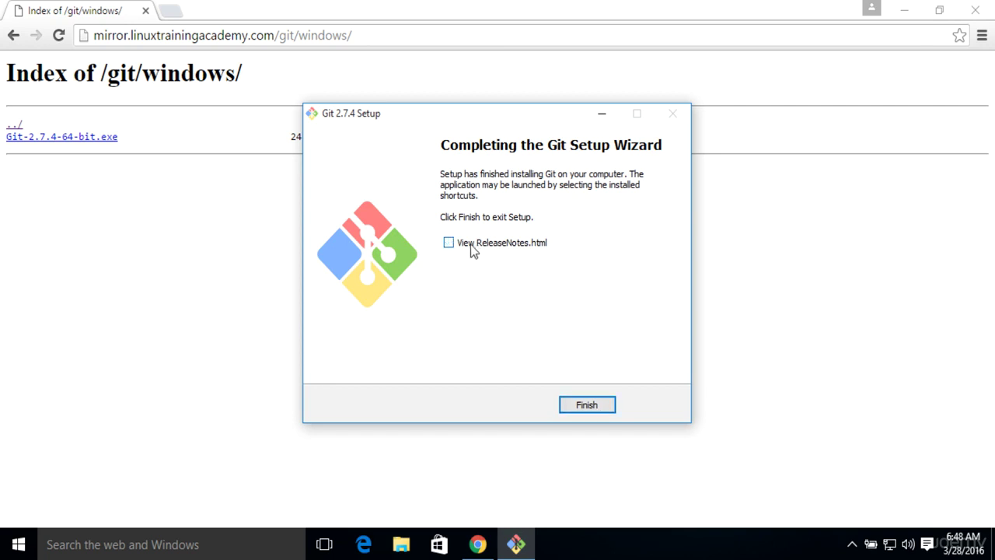
{"action": "left_click", "coordinate": [587, 408]}
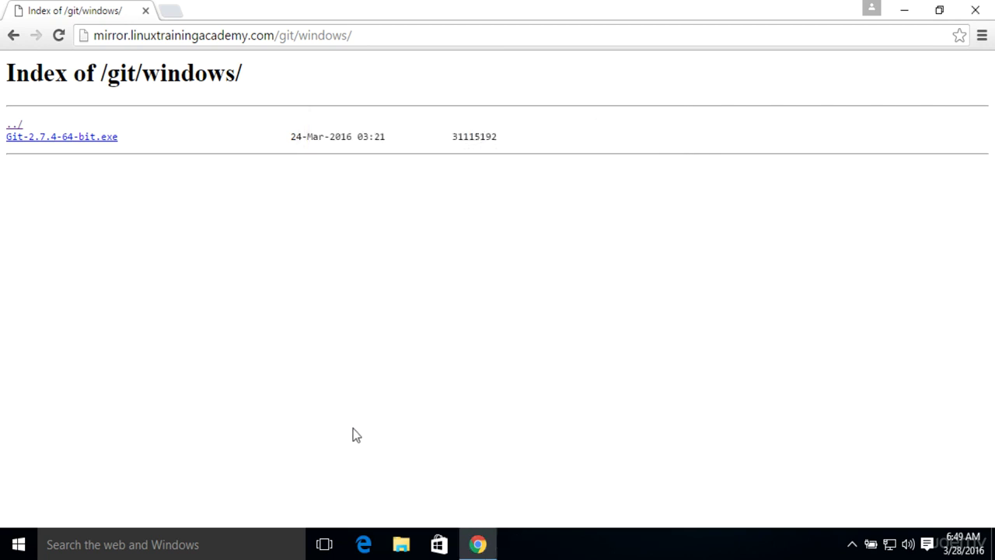
Step: Open Windows Command Prompt and run ssh without arguments to check that the command is available
{"action": "left_click", "coordinate": [191, 538]}
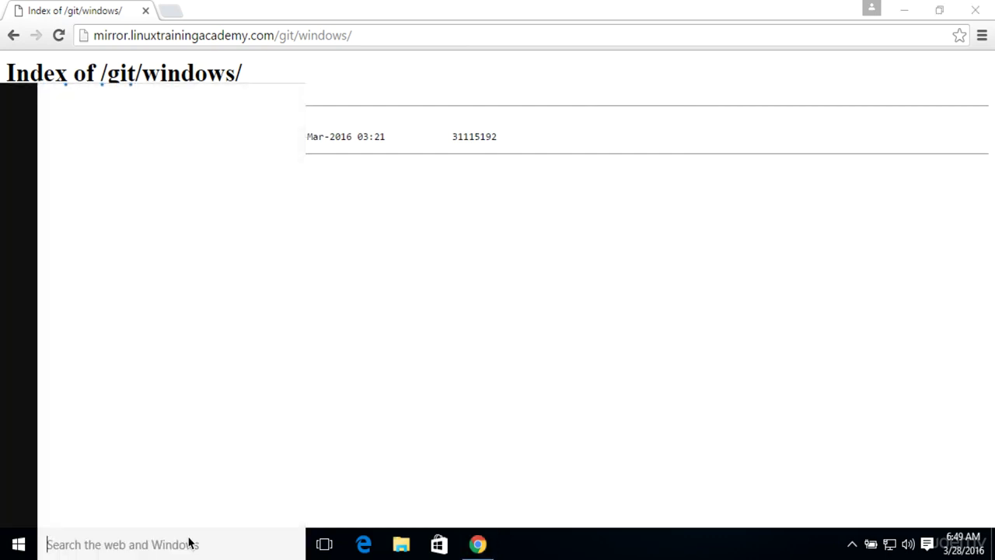
{"action": "type", "text": "c"}
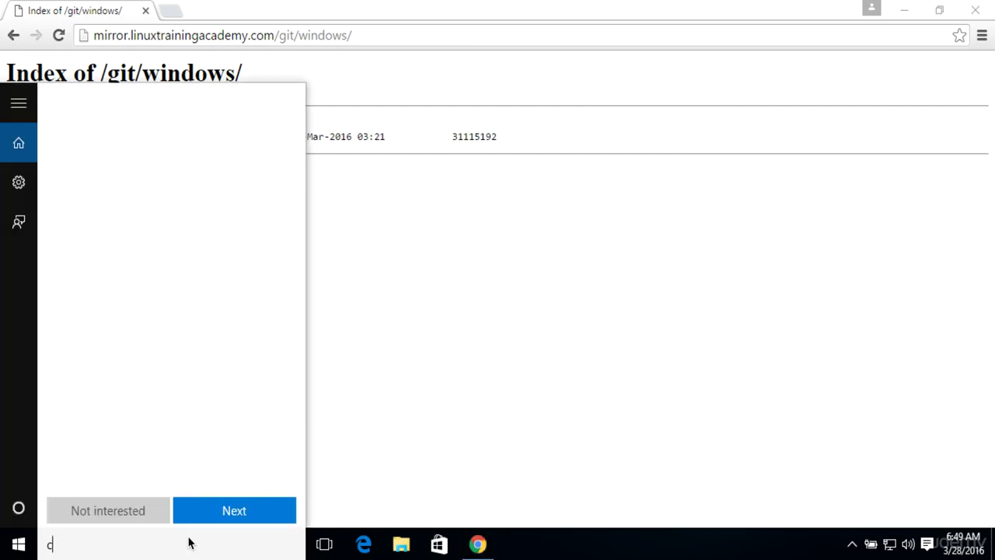
{"action": "type", "text": "ommand pr"}
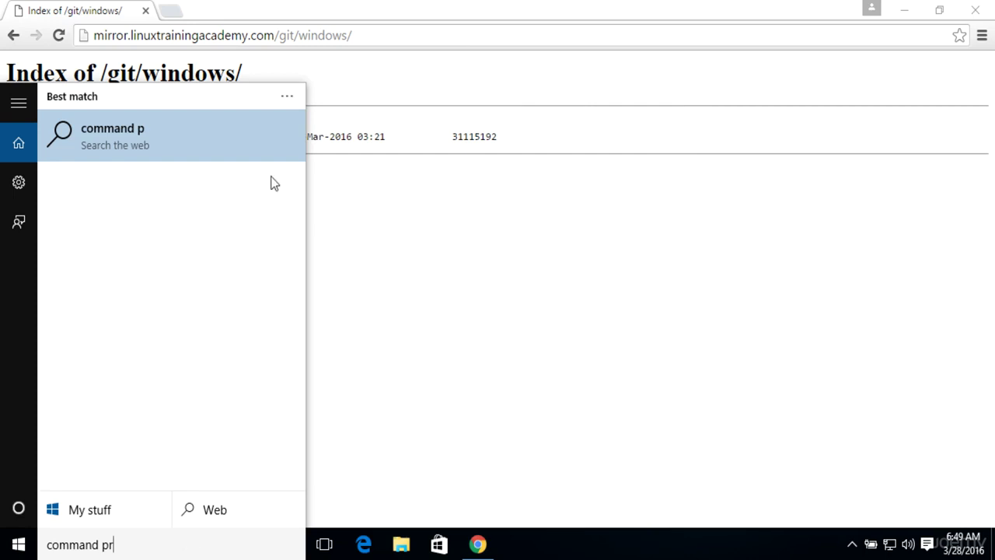
{"action": "type", "text": "om"}
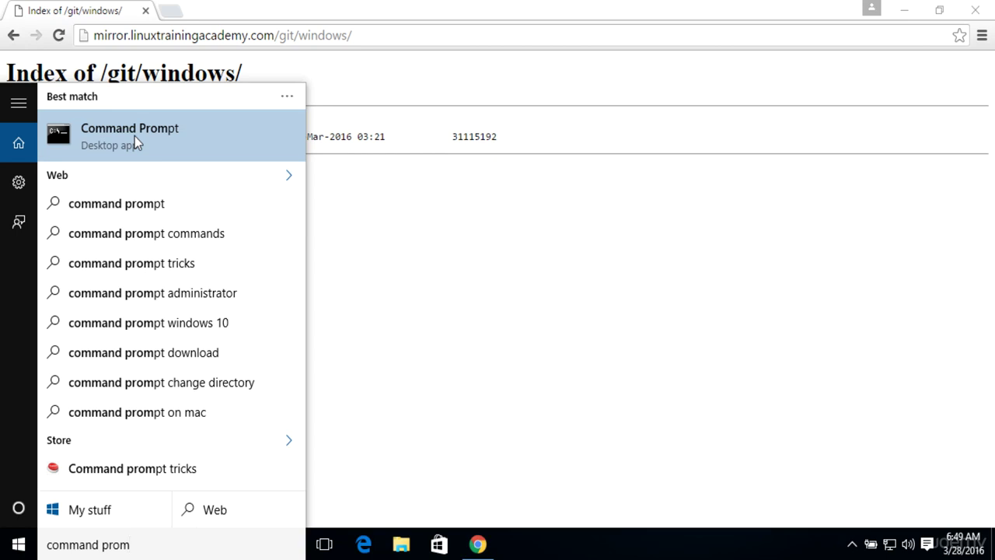
{"action": "left_click", "coordinate": [158, 135]}
{"action": "left_click", "coordinate": [462, 205]}
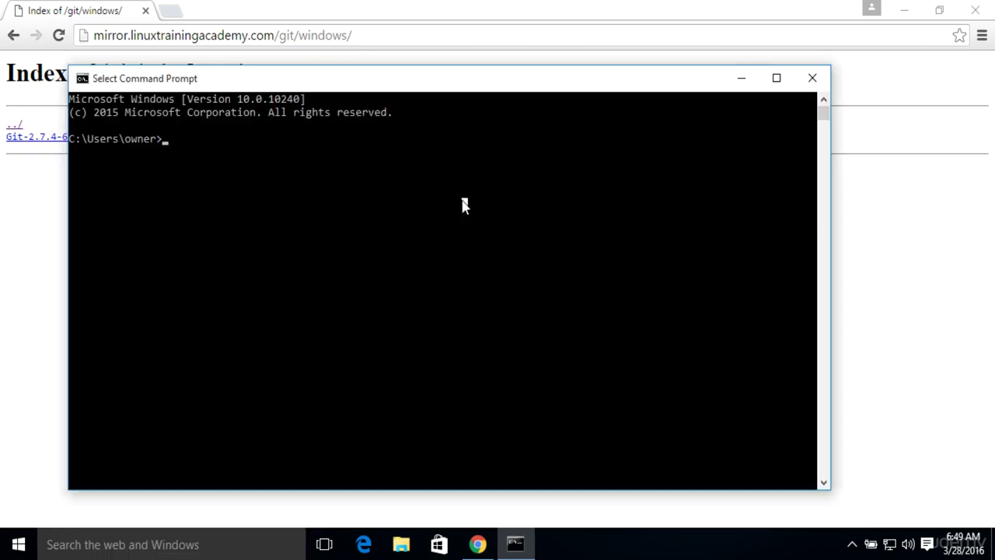
{"action": "type", "text": "ssh"}
{"action": "key", "text": "Return"}
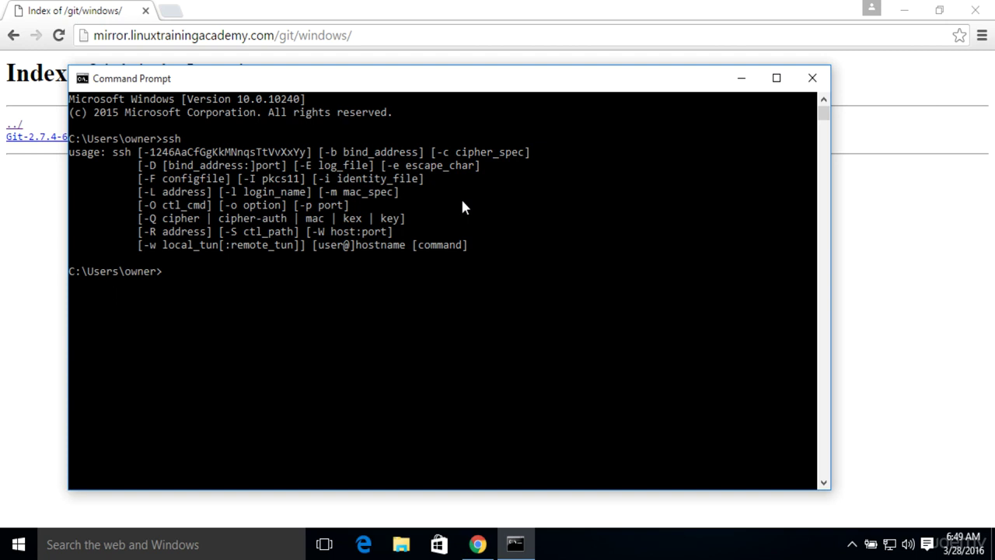
Step: Return to the browser and download VirtualBox-5.0.16-105871-Win.exe from the mirror's /virtualbox/windows/ directory
{"action": "left_click", "coordinate": [49, 227]}
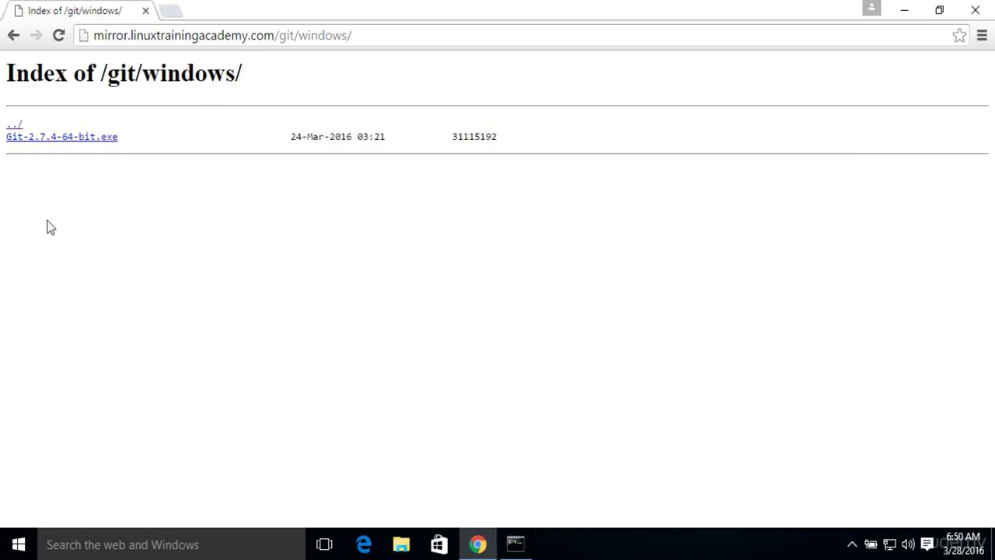
{"action": "left_click", "coordinate": [19, 125]}
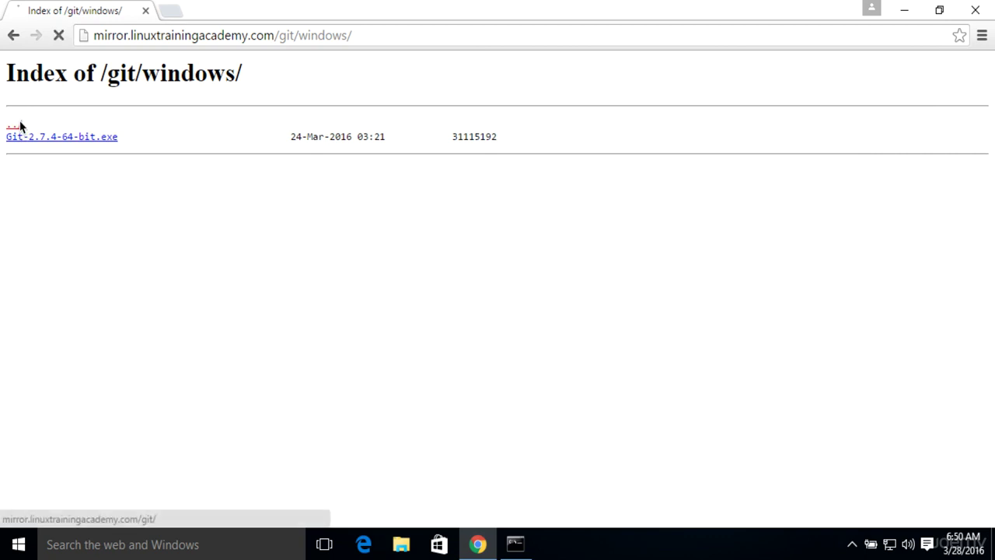
{"action": "left_click", "coordinate": [19, 125]}
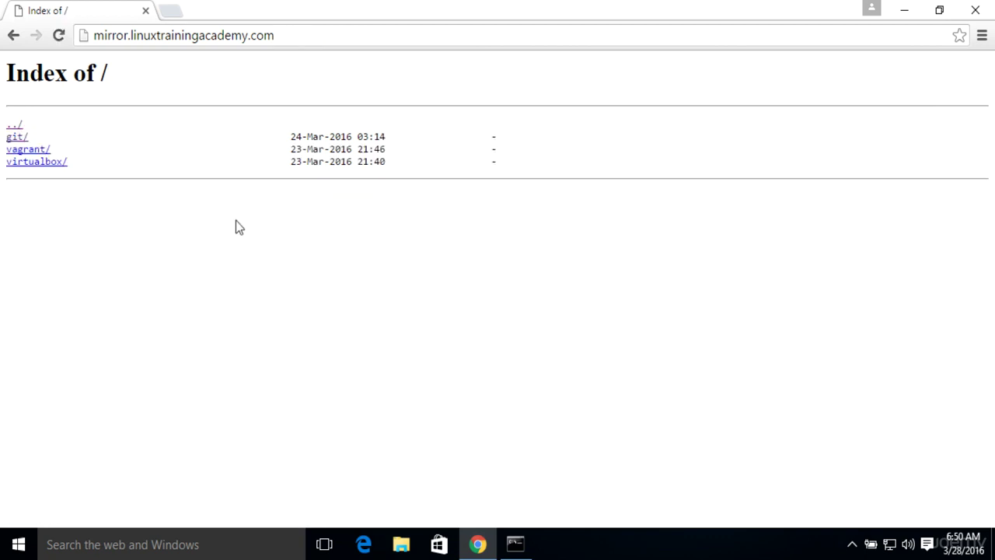
{"action": "left_click", "coordinate": [51, 162]}
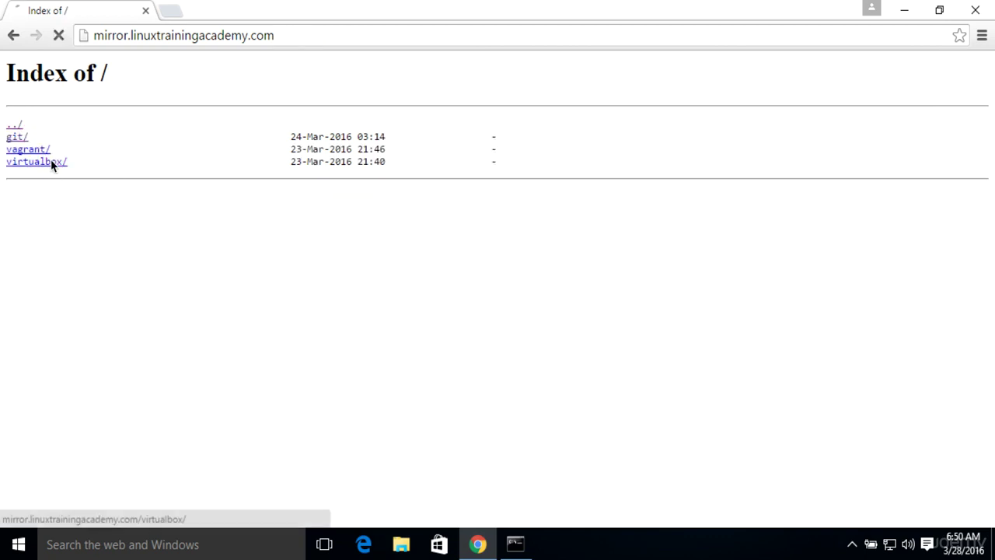
{"action": "left_click", "coordinate": [29, 153]}
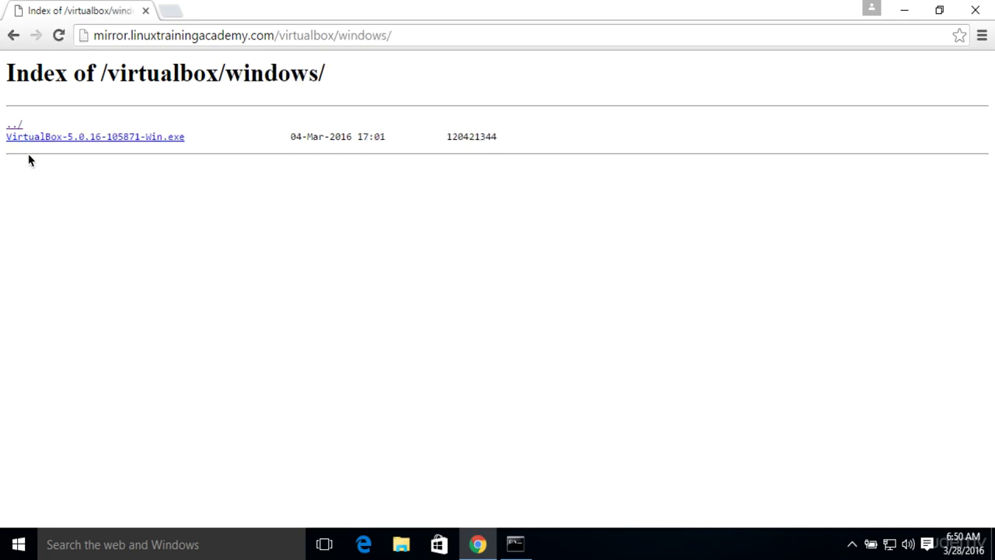
{"action": "left_click", "coordinate": [77, 137]}
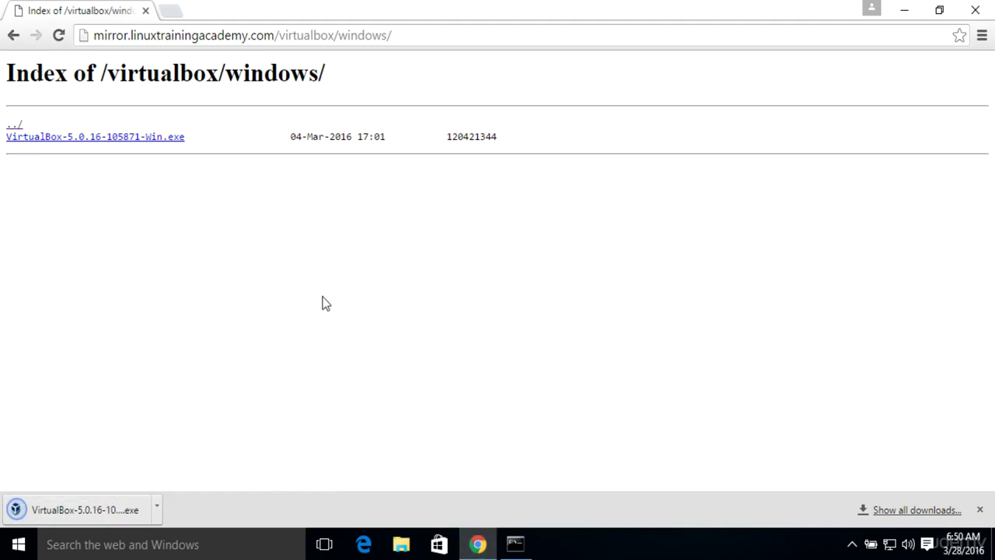
Step: Launch the VirtualBox installer, keep the default features, location, shortcuts and file associations, and accept the network interfaces warning
{"action": "left_click", "coordinate": [88, 511]}
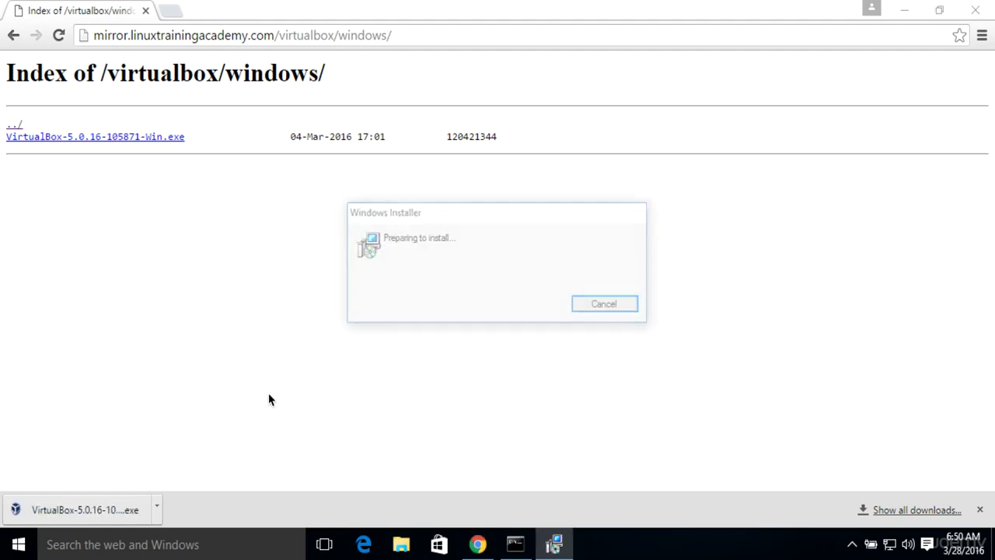
{"action": "left_click", "coordinate": [589, 407]}
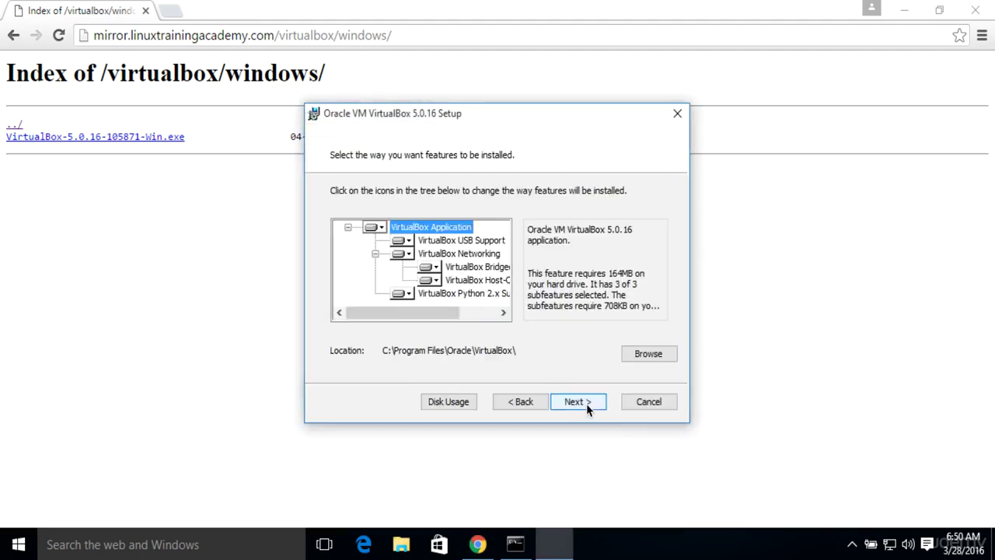
{"action": "left_click", "coordinate": [586, 404]}
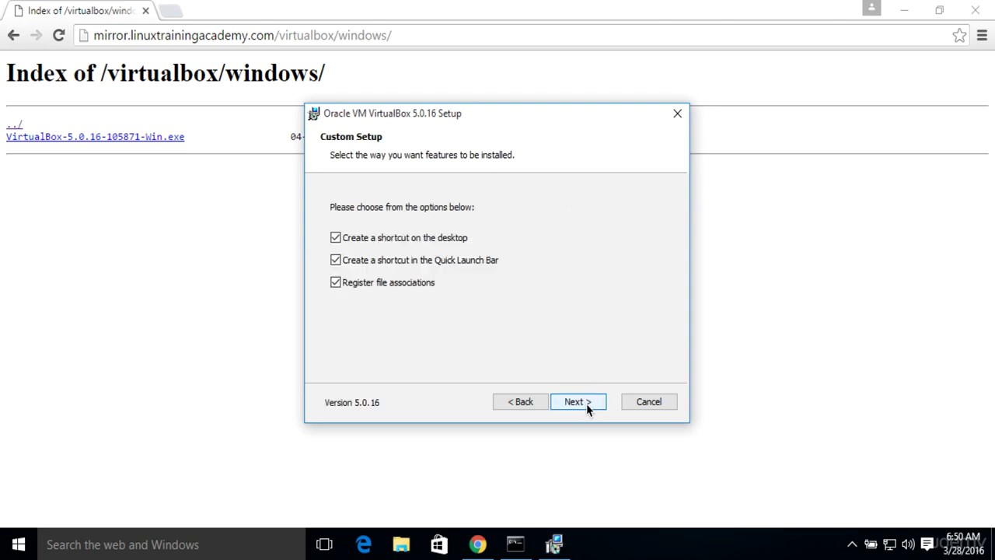
{"action": "left_click", "coordinate": [586, 404]}
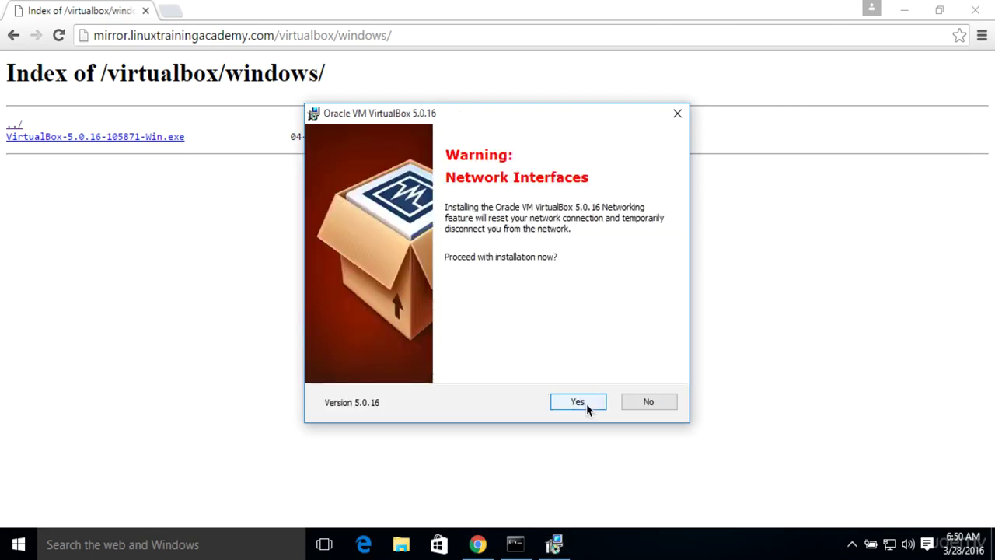
{"action": "left_click", "coordinate": [586, 404]}
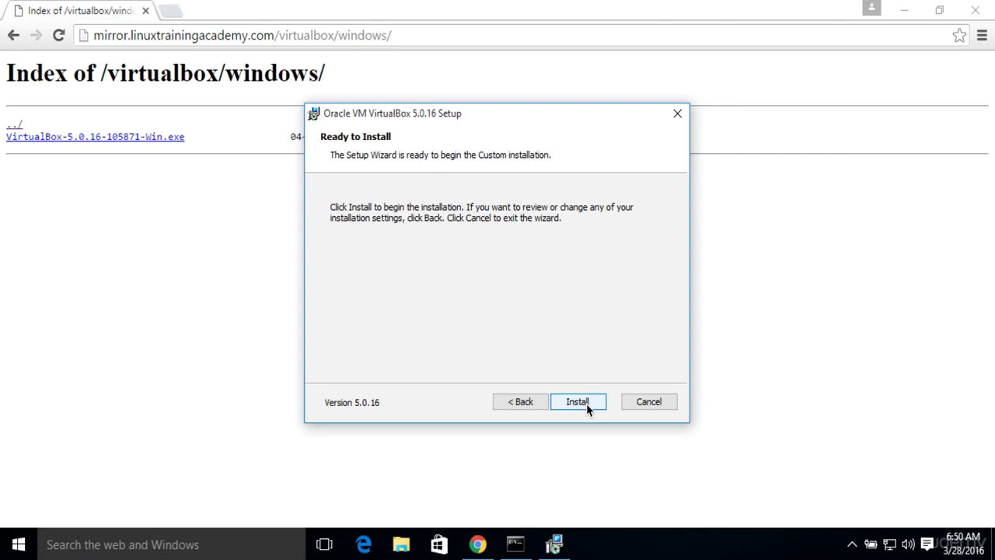
Step: Install VirtualBox 5.0.16, allowing the software installation, finish the setup with VirtualBox starting, and close the VirtualBox Manager
{"action": "left_click", "coordinate": [586, 404]}
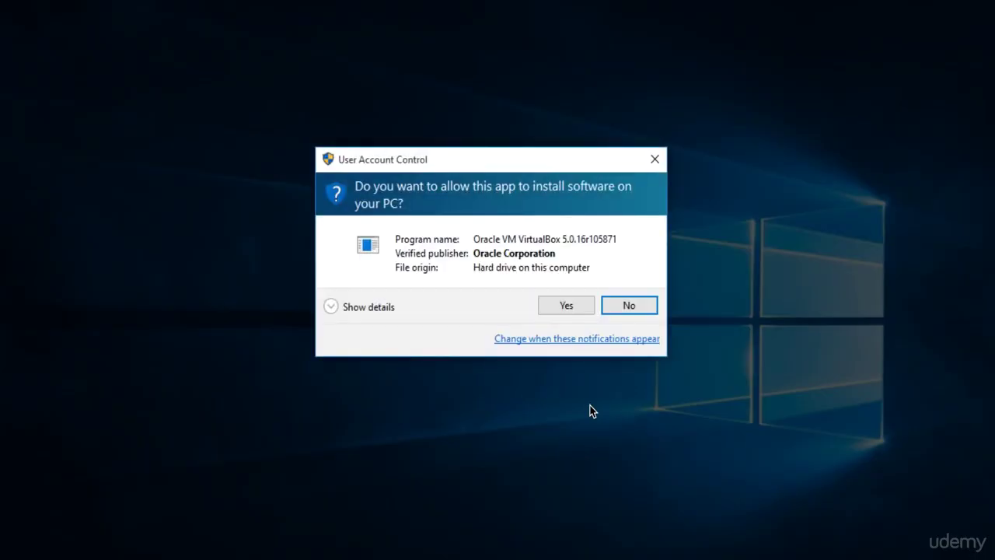
{"action": "left_click", "coordinate": [569, 308]}
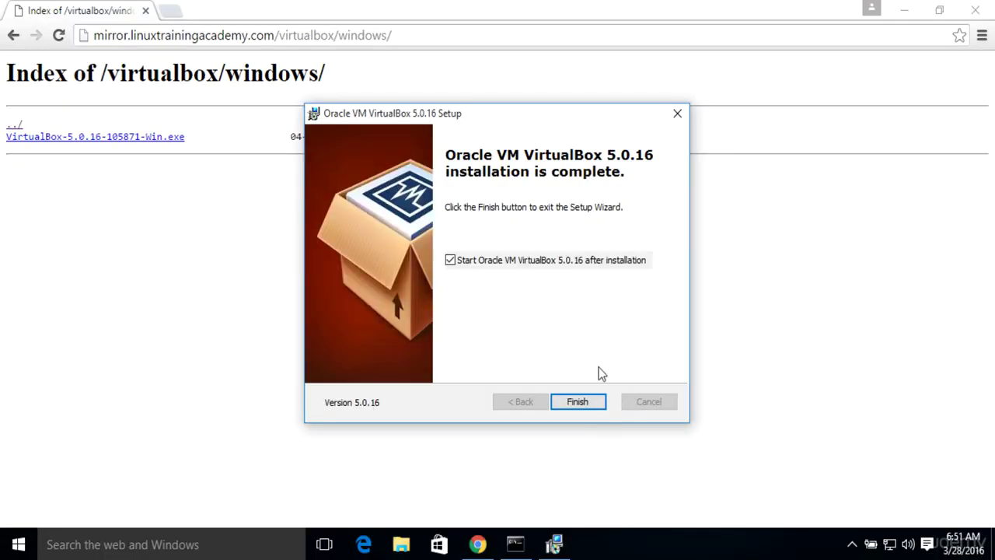
{"action": "left_click", "coordinate": [585, 402]}
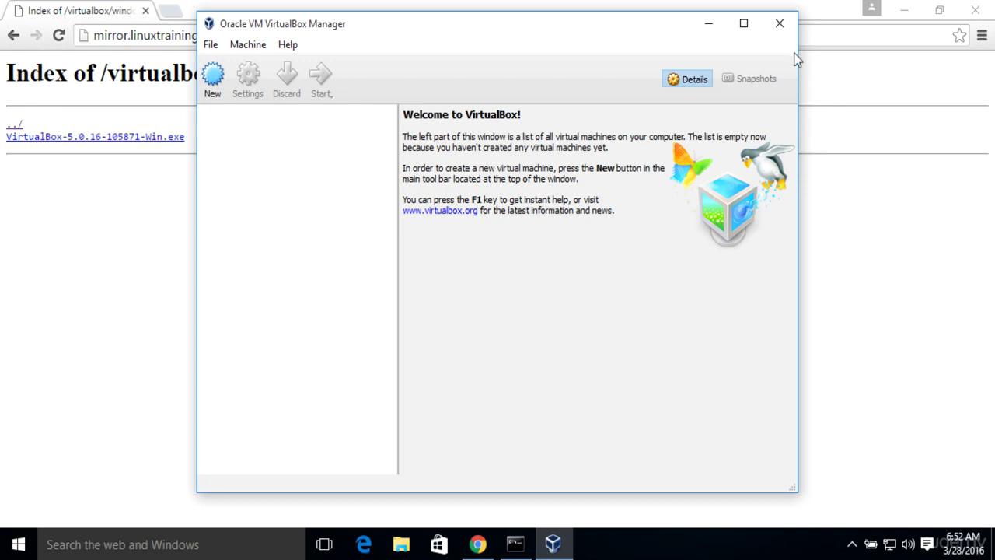
{"action": "left_click", "coordinate": [780, 26]}
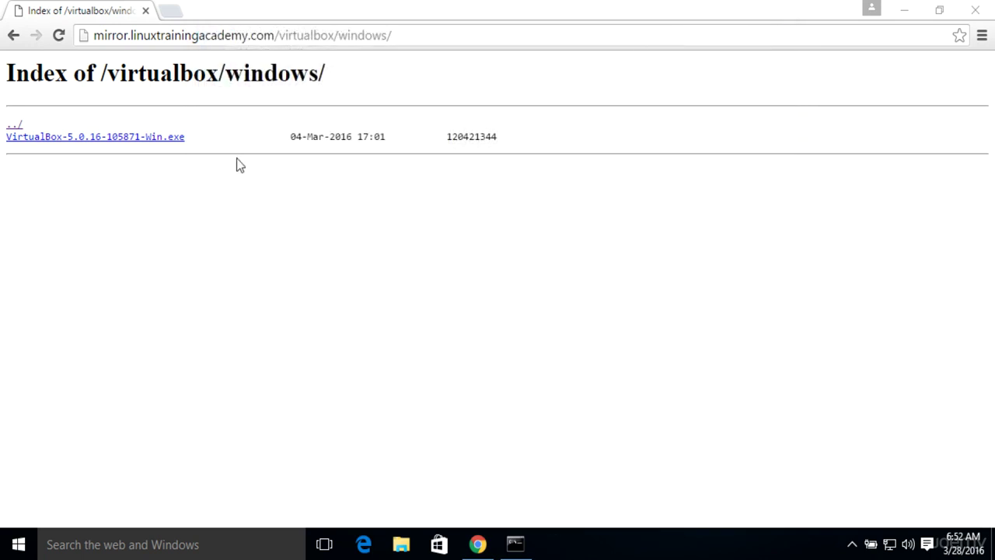
Step: Download vagrant_1.8.1.msi from the mirror's /vagrant/windows/ directory
{"action": "left_click", "coordinate": [17, 125]}
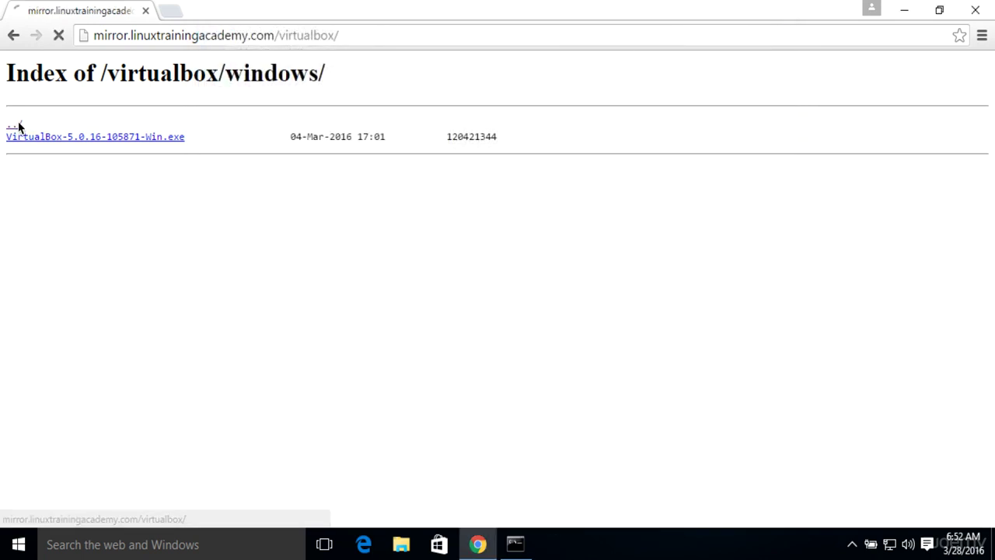
{"action": "left_click", "coordinate": [17, 126]}
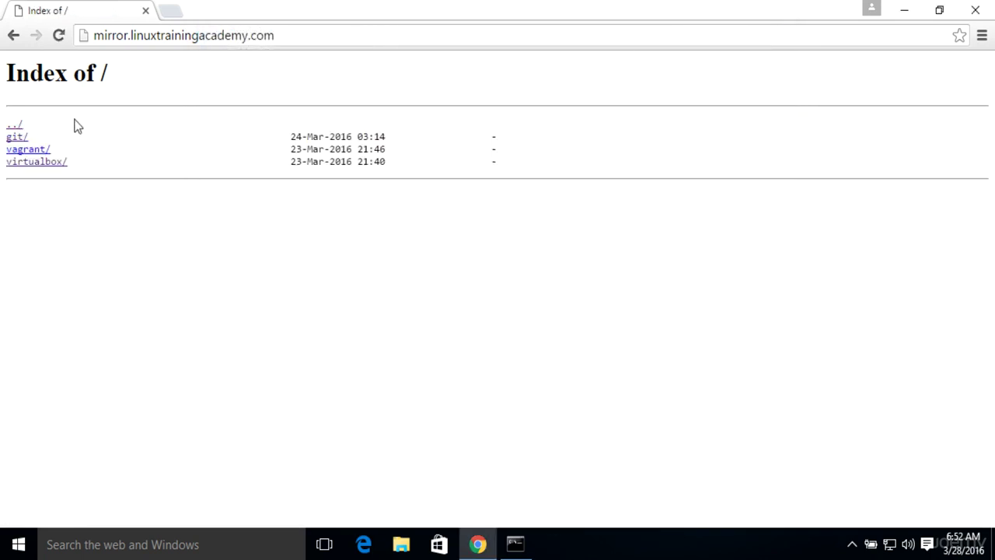
{"action": "left_click", "coordinate": [44, 150]}
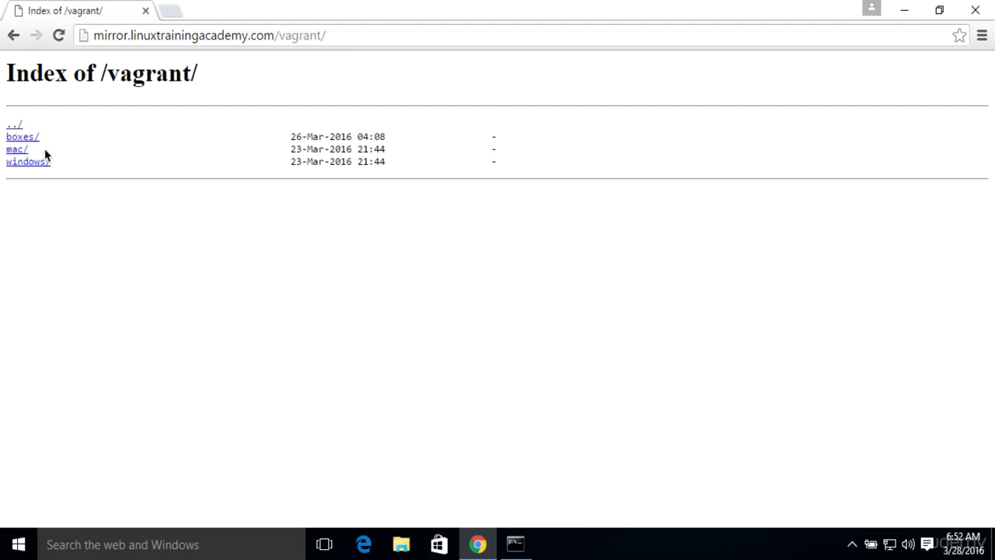
{"action": "left_click", "coordinate": [35, 163]}
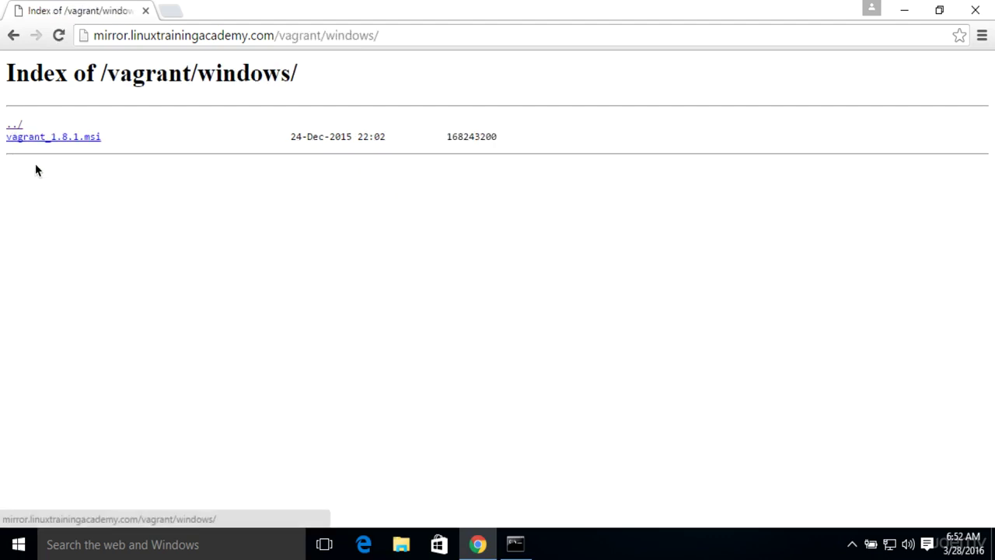
{"action": "left_click", "coordinate": [86, 140]}
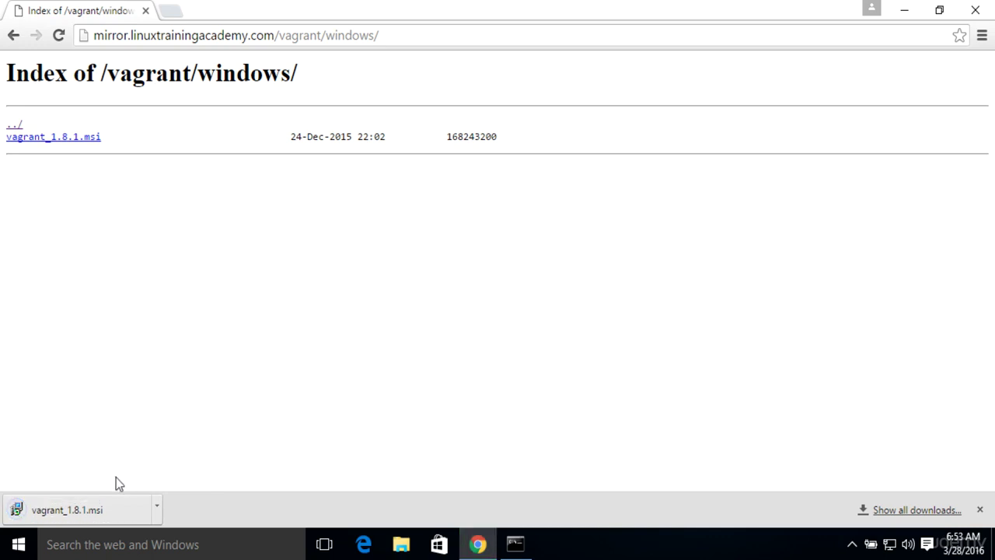
Step: Install Vagrant 1.8.1 from the downloaded file, accepting the license, keeping the default location and allowing the software installation, and restart the system
{"action": "left_click", "coordinate": [63, 508]}
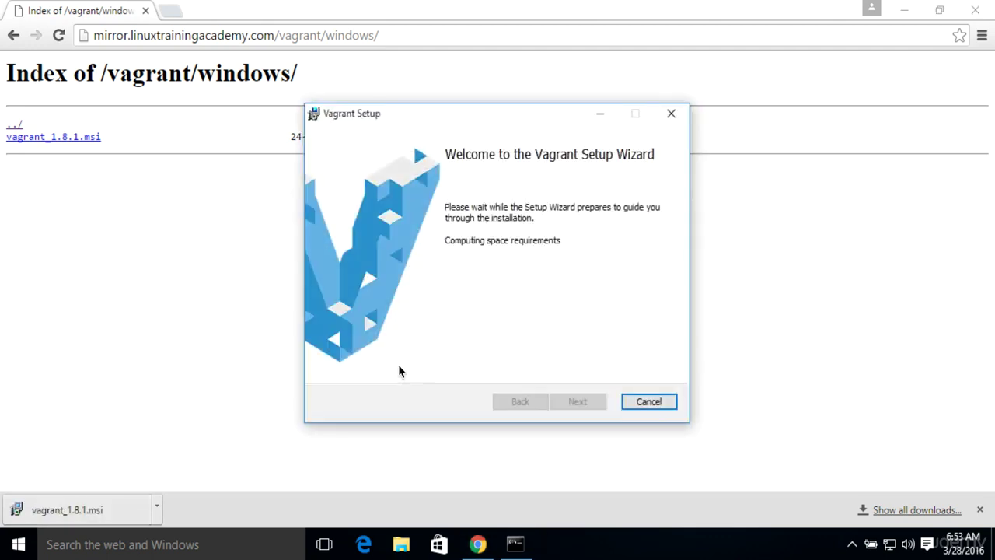
{"action": "left_click", "coordinate": [579, 401]}
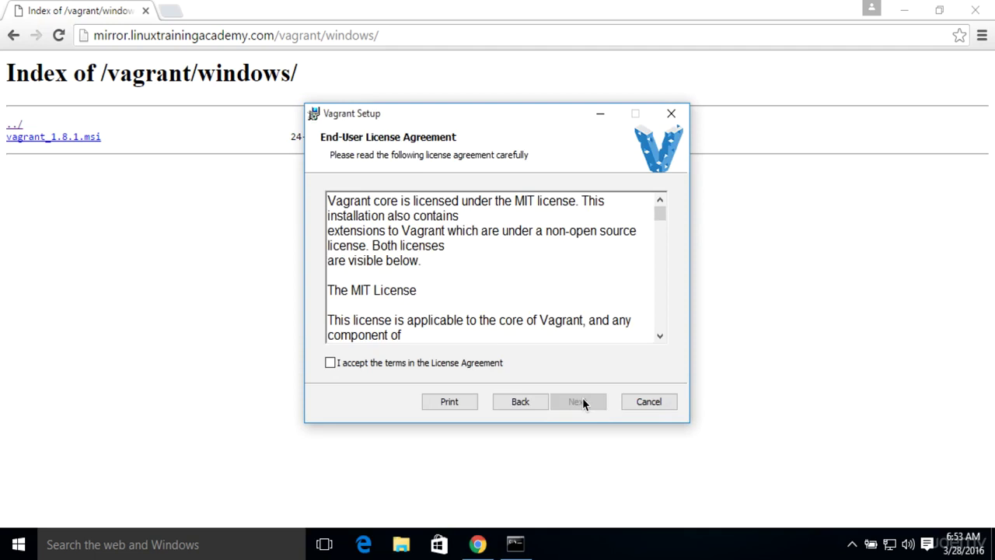
{"action": "left_click", "coordinate": [478, 364]}
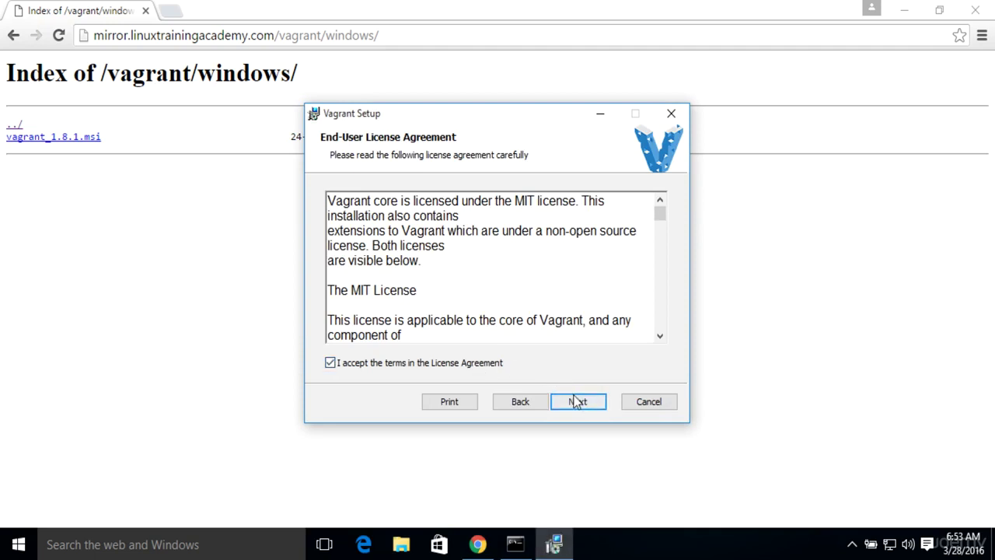
{"action": "left_click", "coordinate": [575, 400]}
{"action": "left_click", "coordinate": [576, 401]}
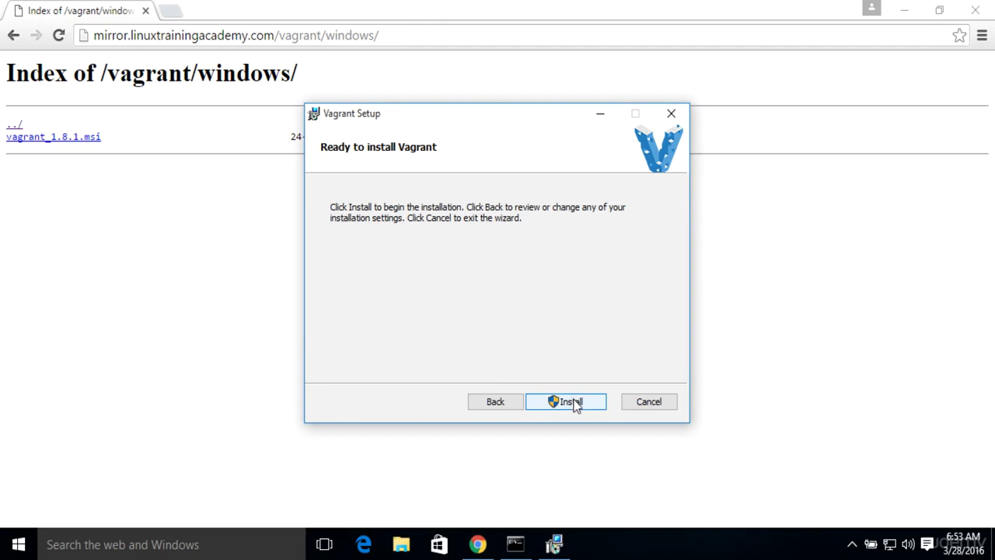
{"action": "left_click", "coordinate": [575, 404]}
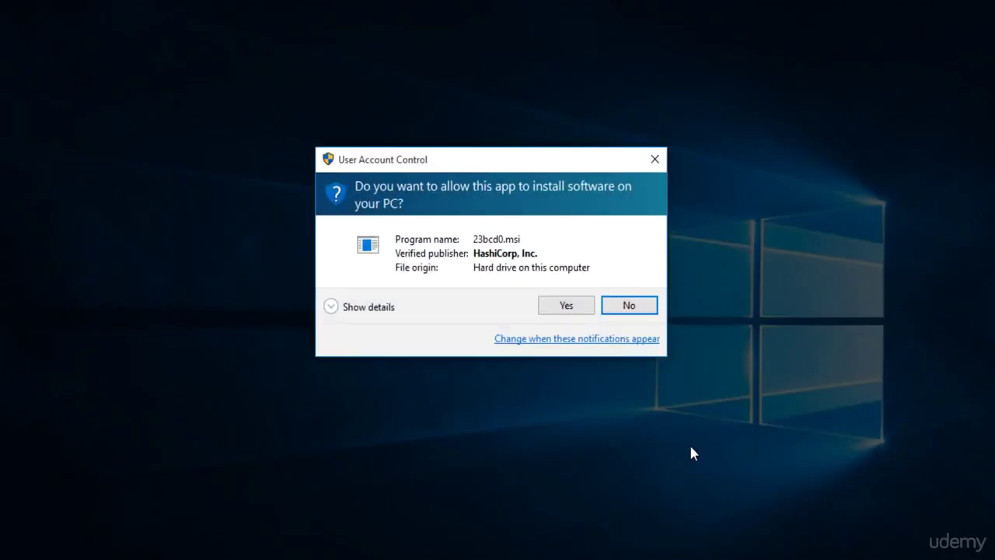
{"action": "left_click", "coordinate": [579, 312]}
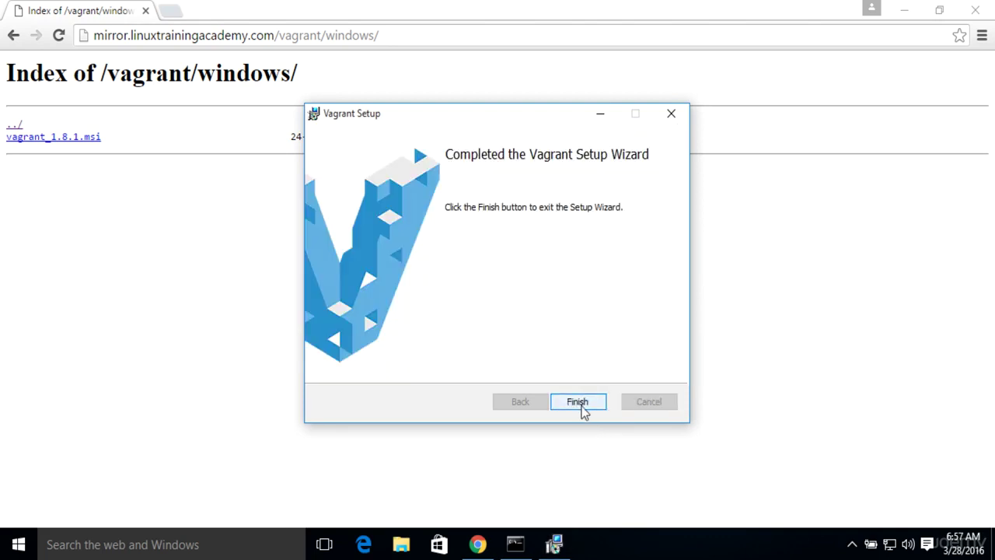
{"action": "left_click", "coordinate": [581, 405]}
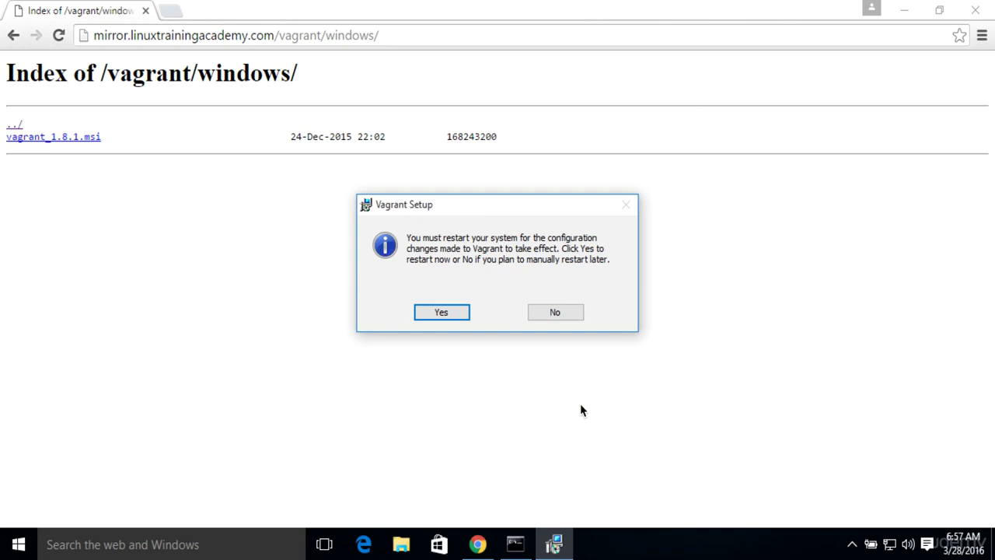
{"action": "left_click", "coordinate": [441, 313]}
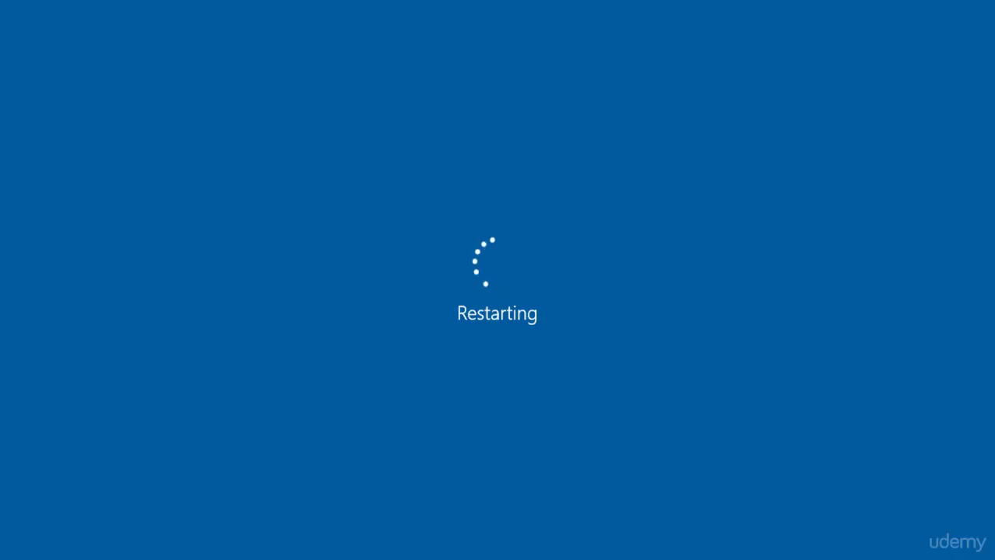